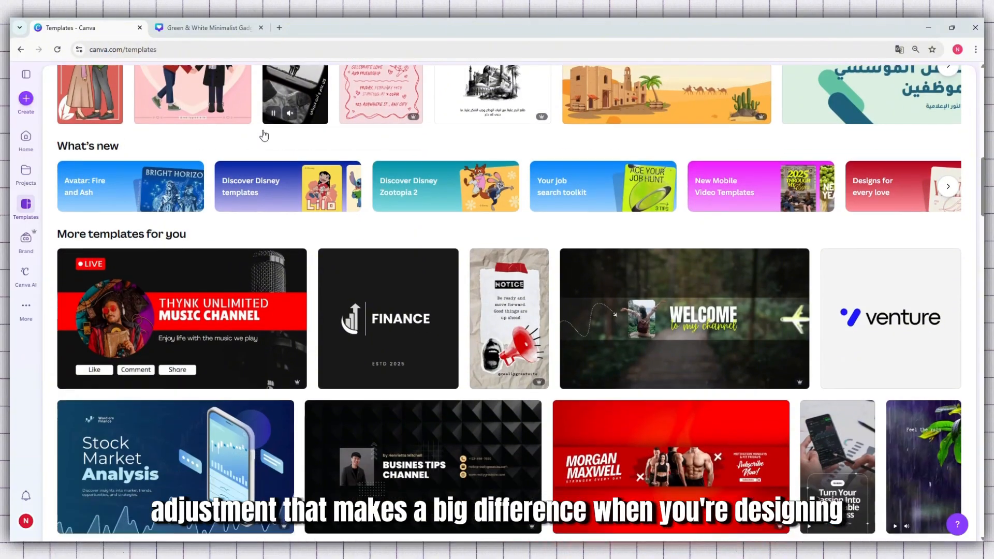
Browse the recommended templates and preview the Xantrip logo and the Beige Modern Discover The World Instagram Post.
scroll(264, 135, down, 2)
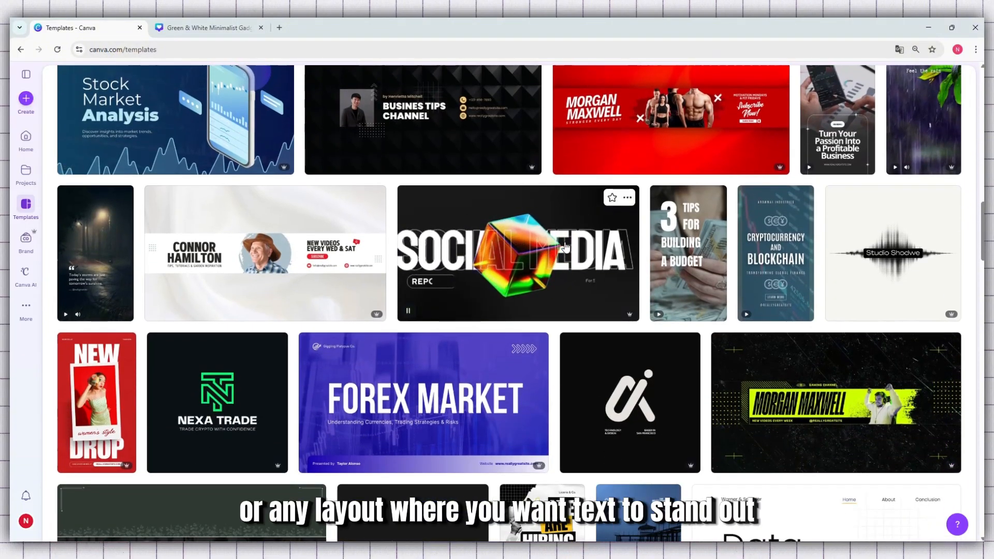
scroll(600, 250, down, 2)
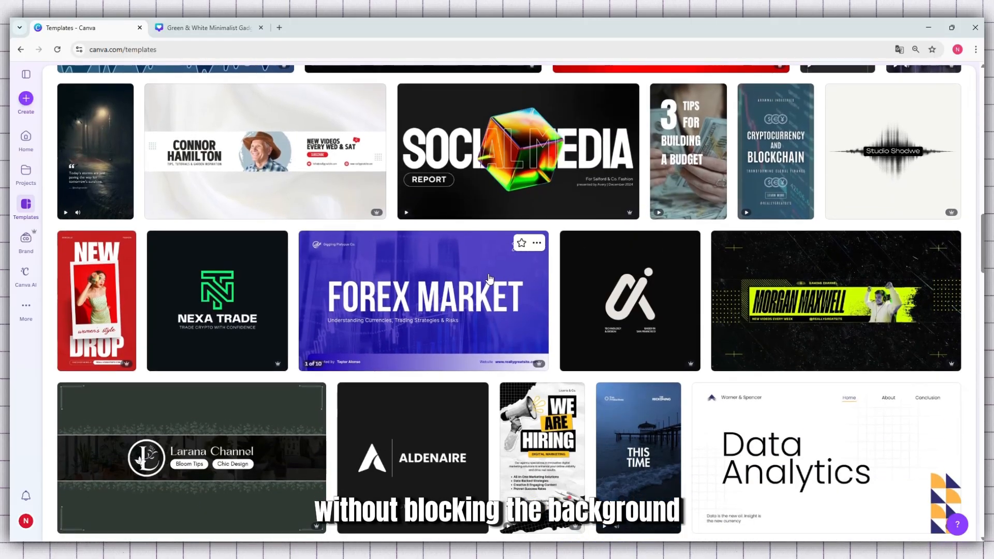
scroll(488, 278, down, 4)
scroll(486, 275, down, 7)
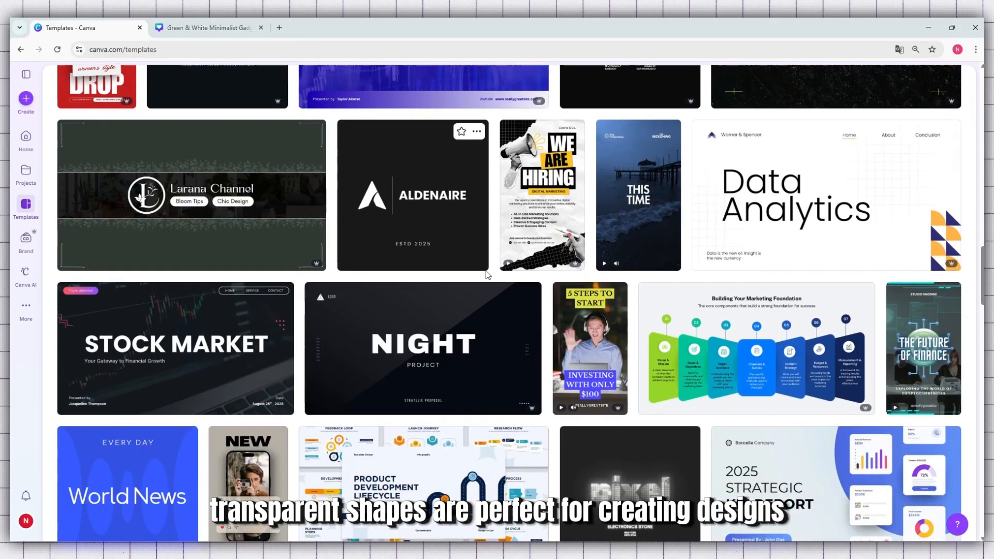
scroll(486, 273, down, 9)
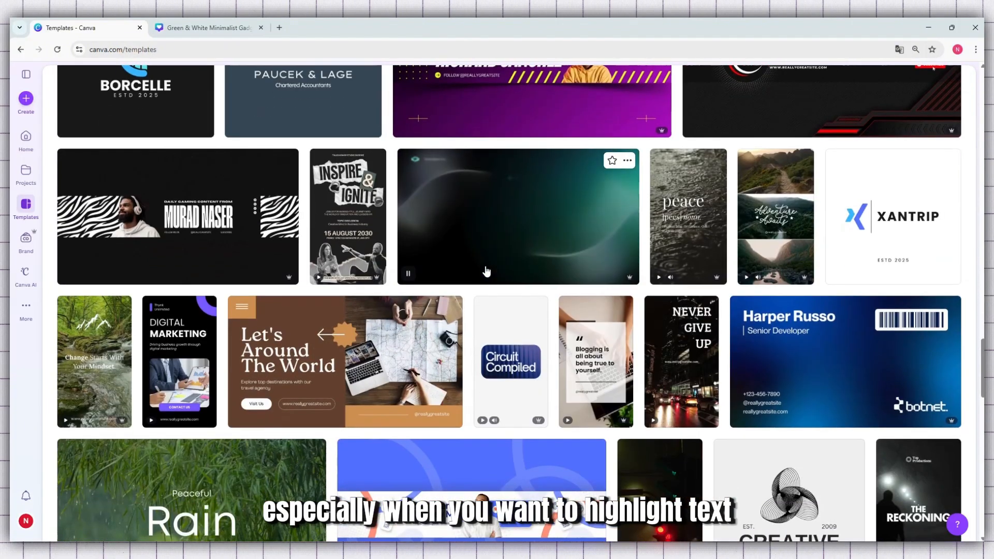
click(828, 199)
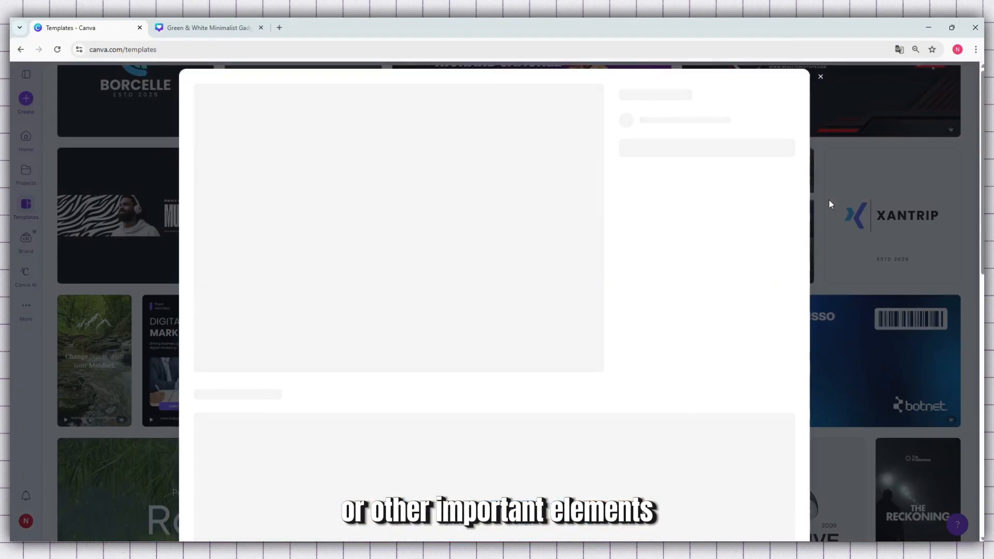
scroll(668, 225, down, 3)
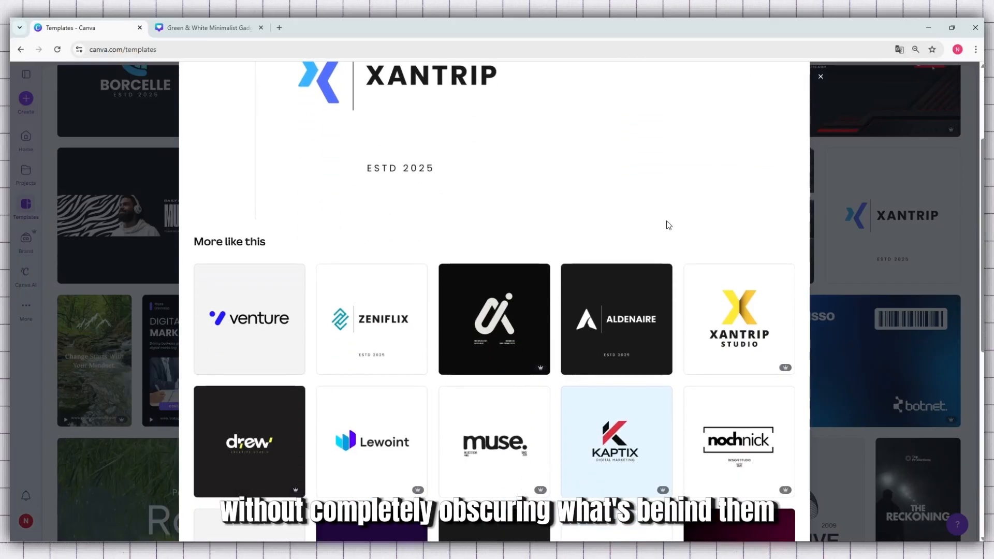
scroll(668, 222, down, 4)
click(929, 227)
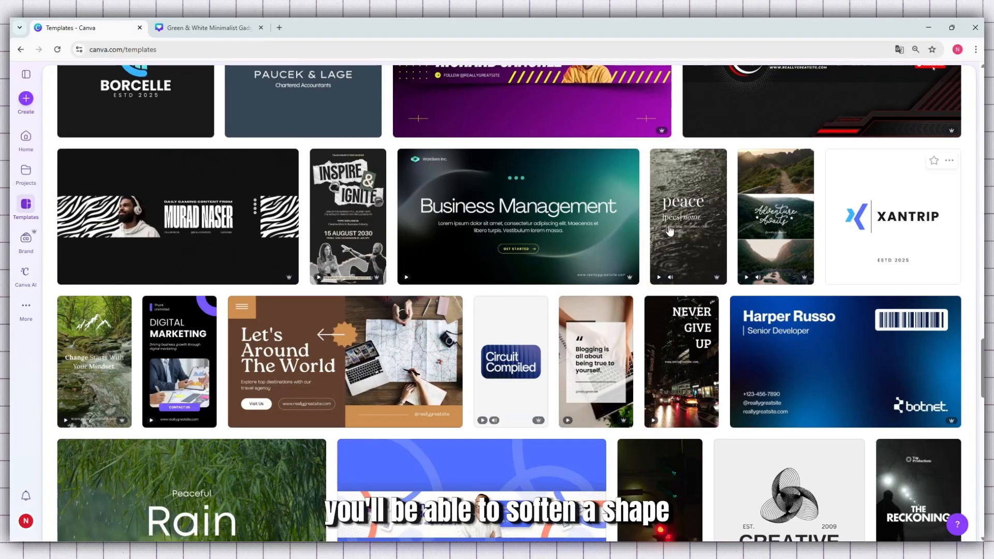
scroll(661, 227, down, 6)
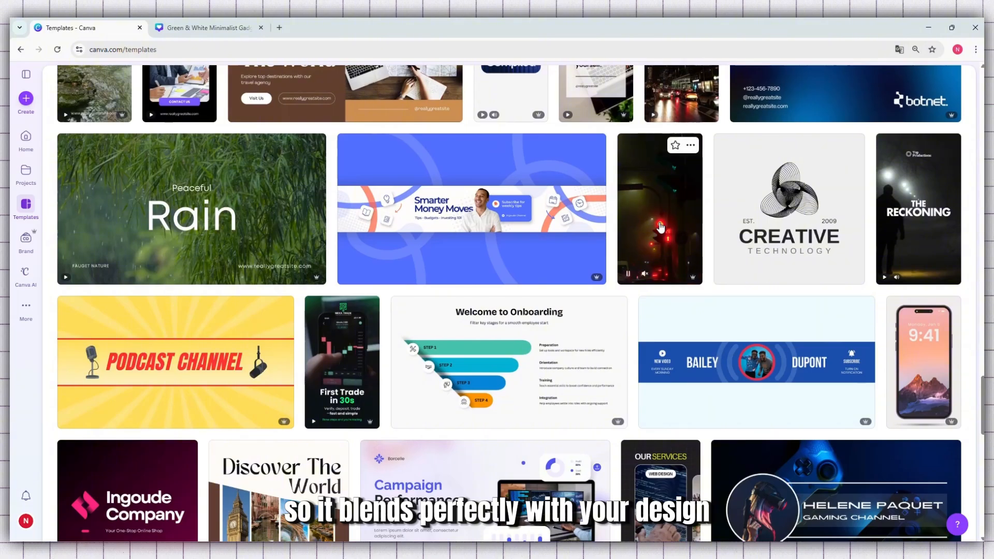
scroll(661, 227, down, 3)
scroll(660, 227, down, 3)
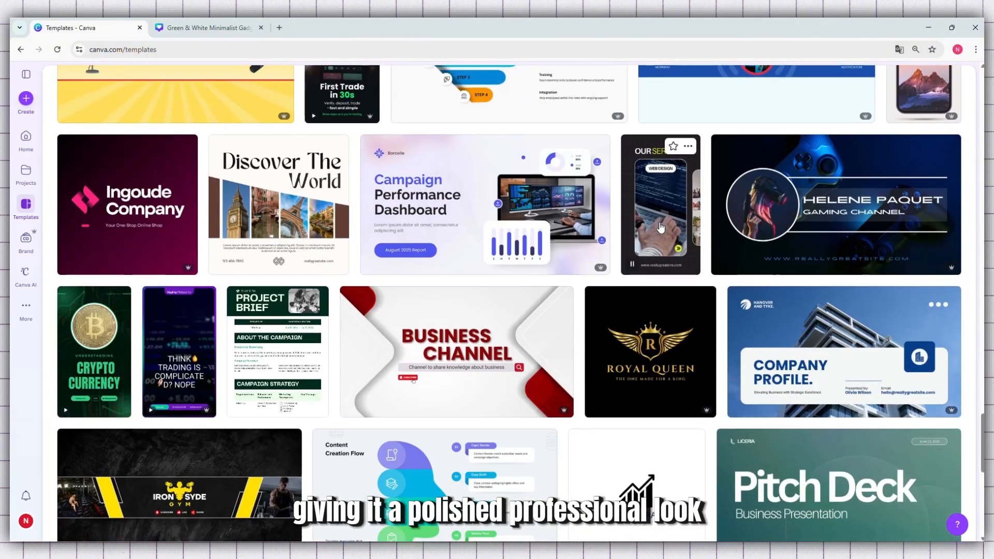
click(236, 223)
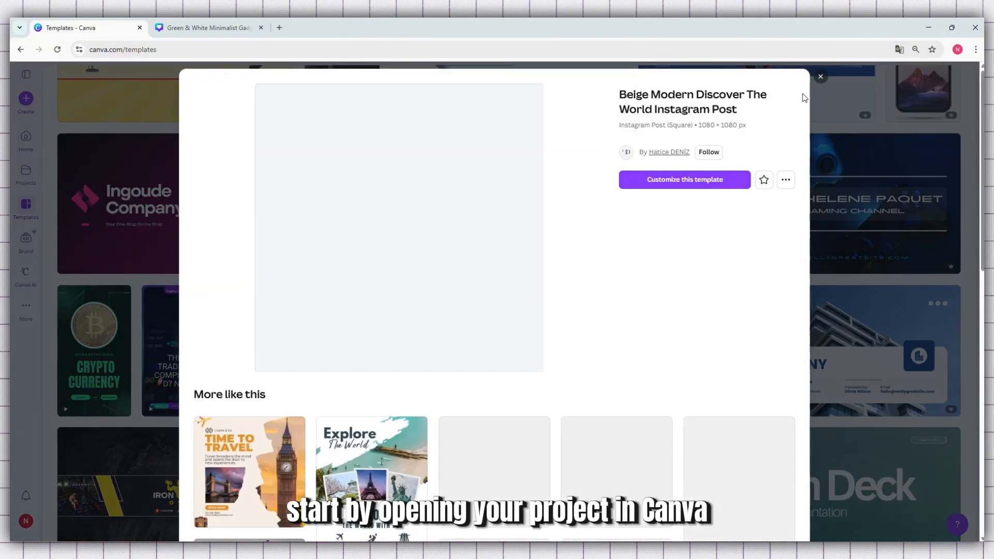
click(819, 82)
Insert a rounded square in the gadget review YouTube thumbnail design and stretch it into a wide rectangle between the two headings.
click(207, 29)
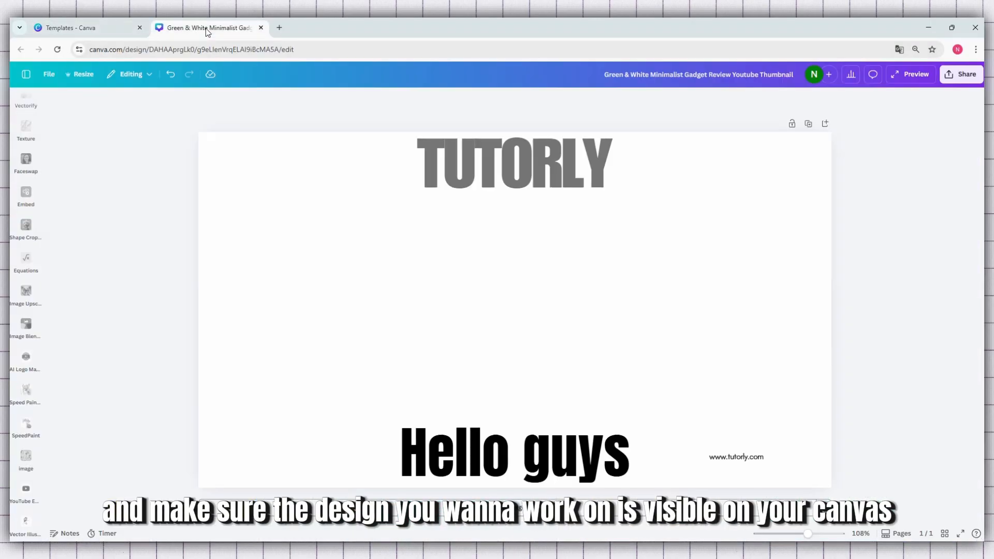
scroll(29, 158, up, 7)
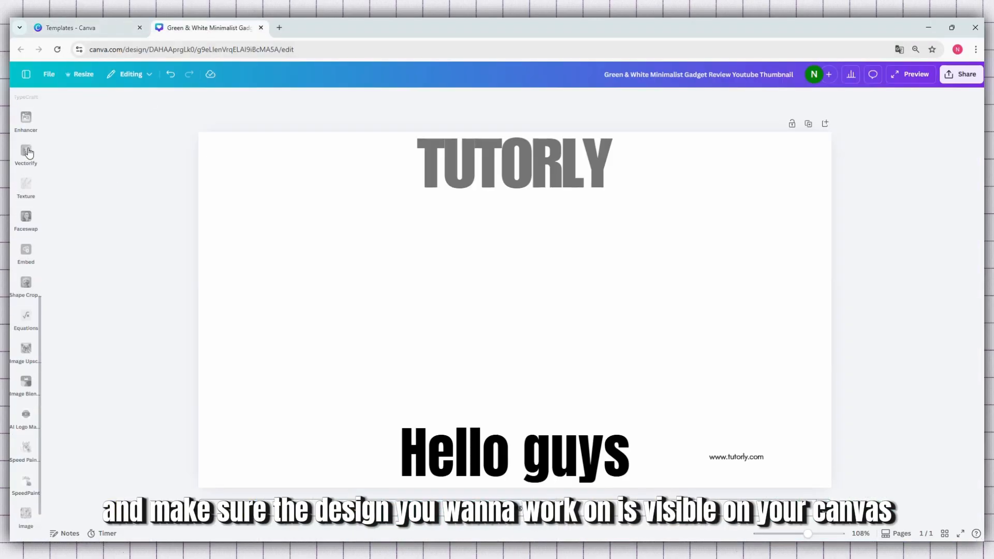
scroll(28, 177, up, 3)
click(26, 137)
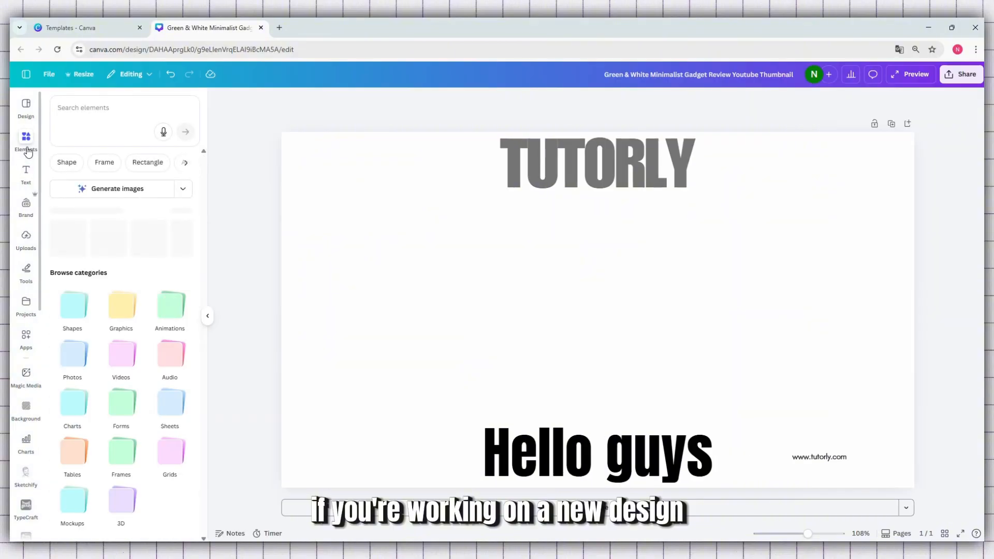
click(73, 308)
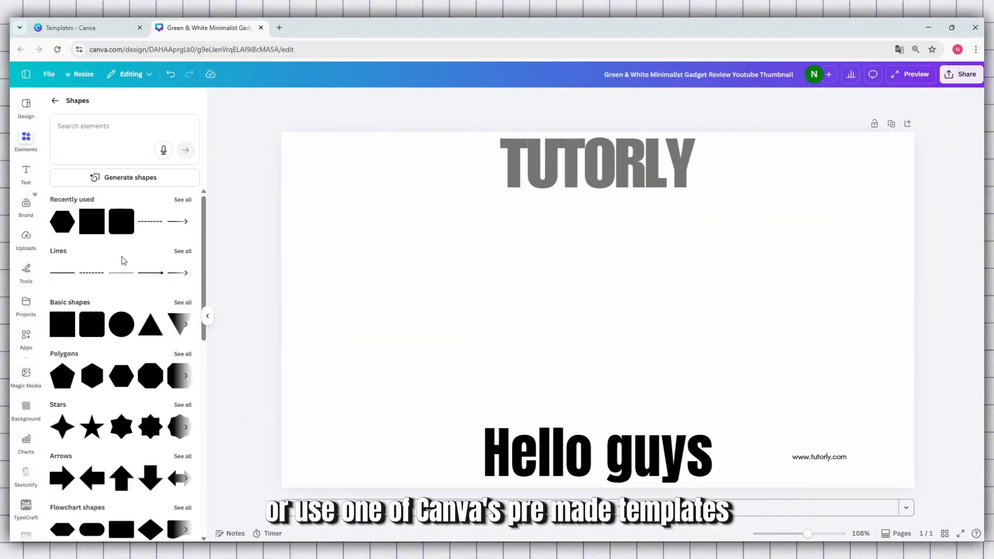
click(123, 227)
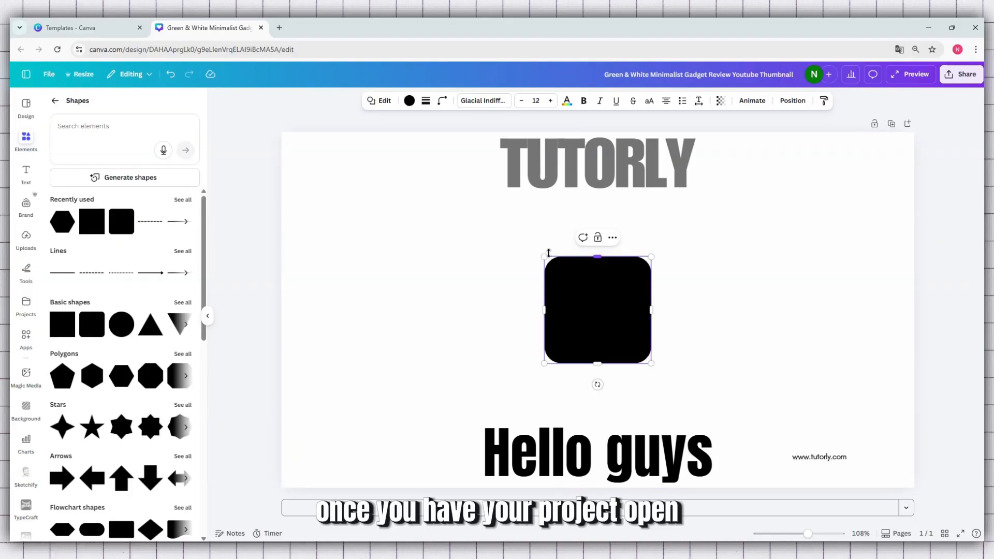
drag(544, 257, 306, 212)
drag(599, 299, 699, 322)
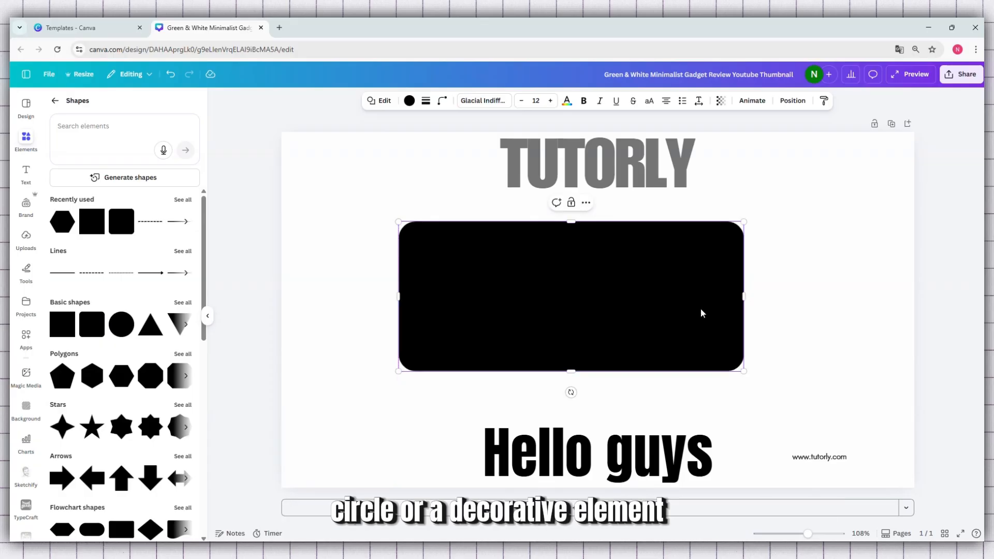
Set the text colour of the rounded rectangle to the default solid blue.
click(566, 102)
click(145, 312)
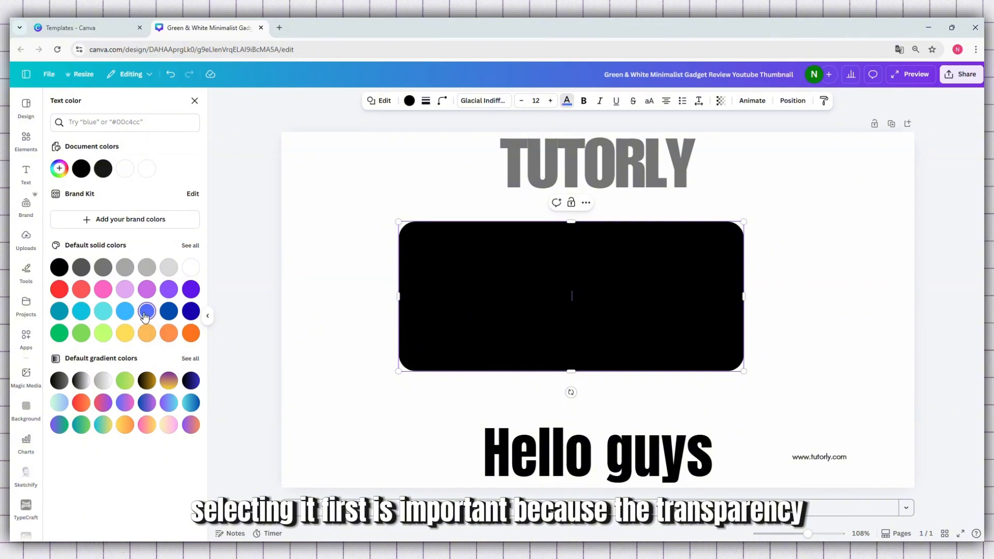
click(798, 279)
Try a purple fill on the rounded rectangle, then fill it with the default solid light orange.
click(627, 298)
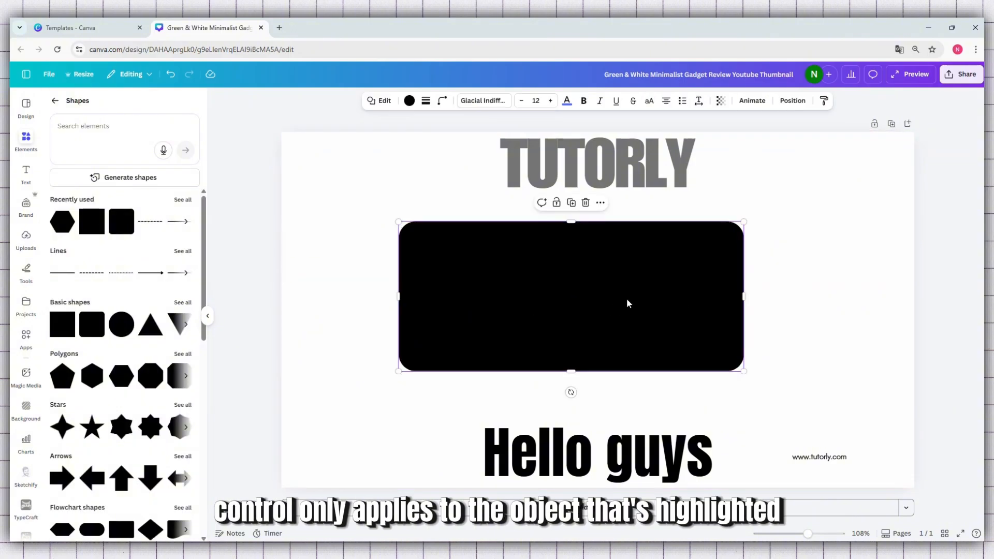
click(410, 102)
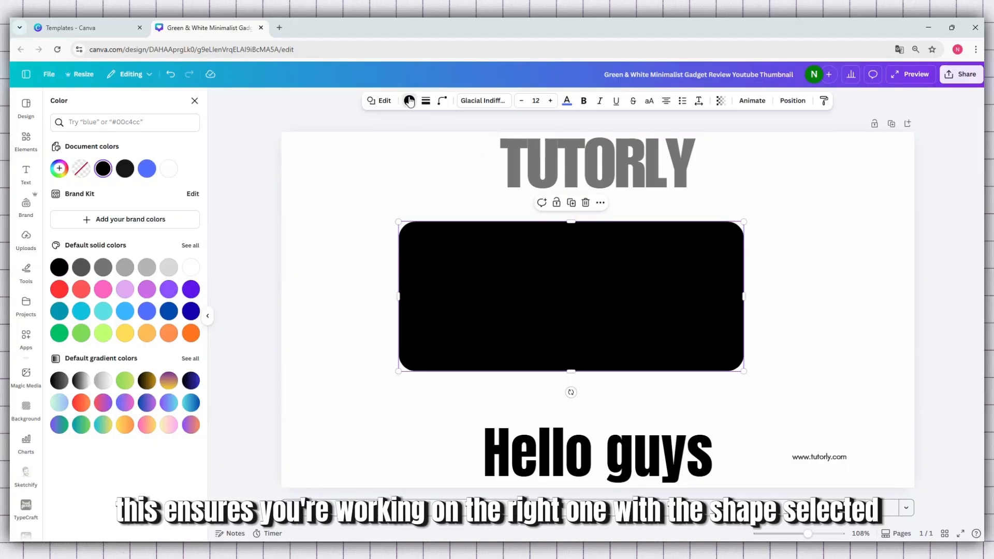
click(168, 290)
click(147, 335)
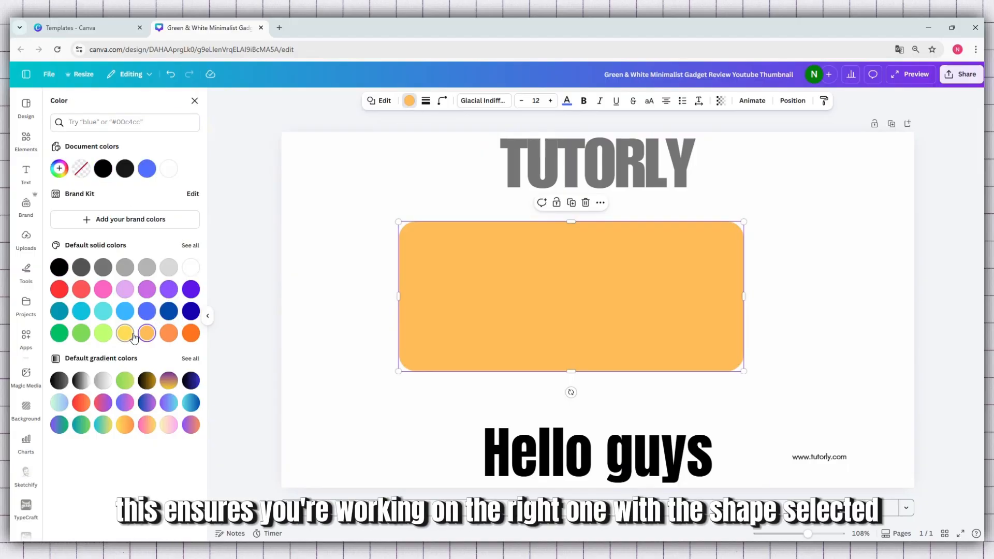
click(384, 164)
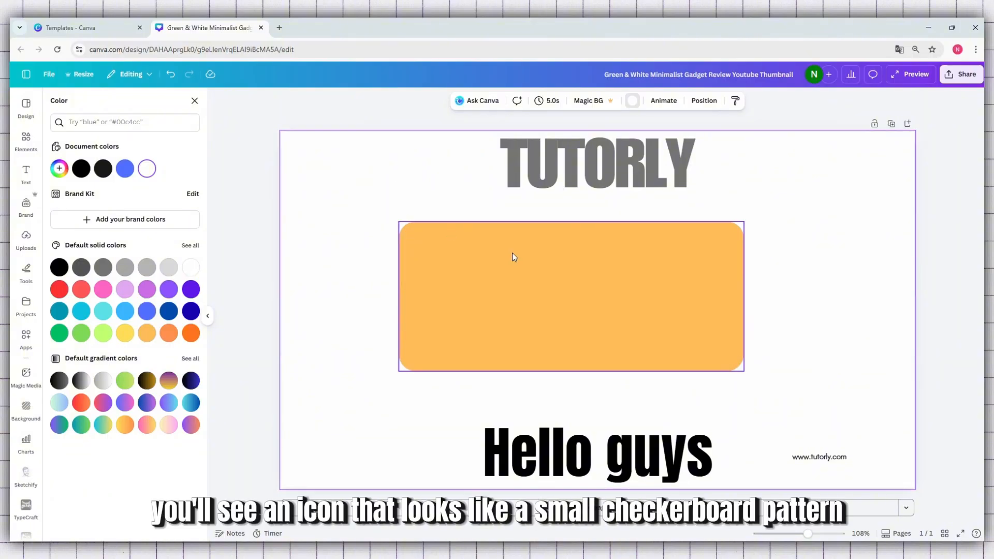
Reduce the rounded rectangle's transparency value to 34.
click(535, 329)
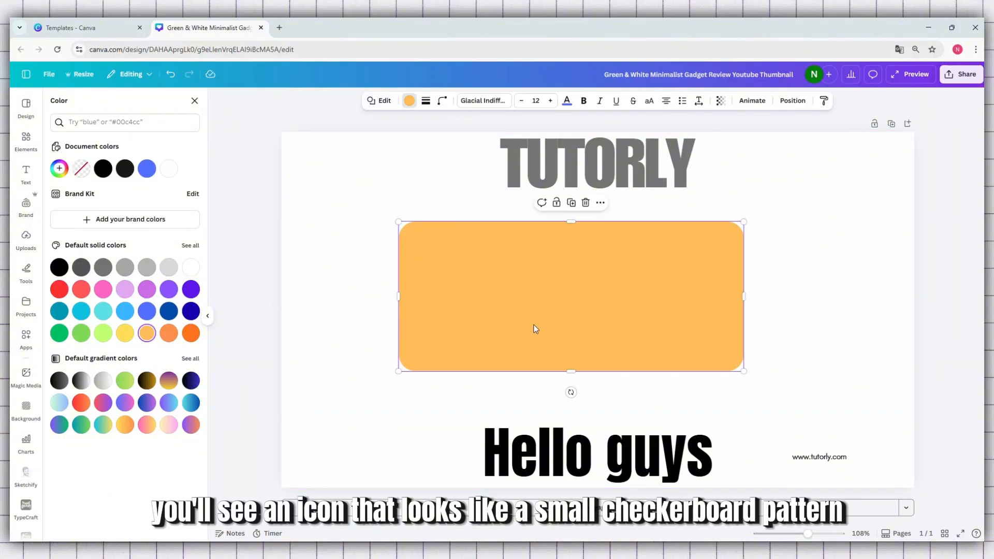
click(721, 102)
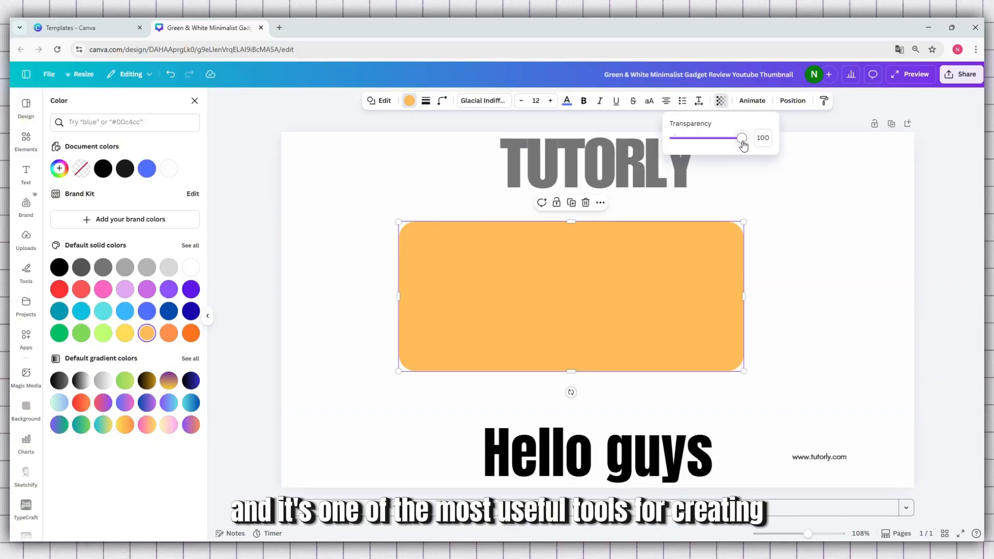
drag(743, 144, 741, 145)
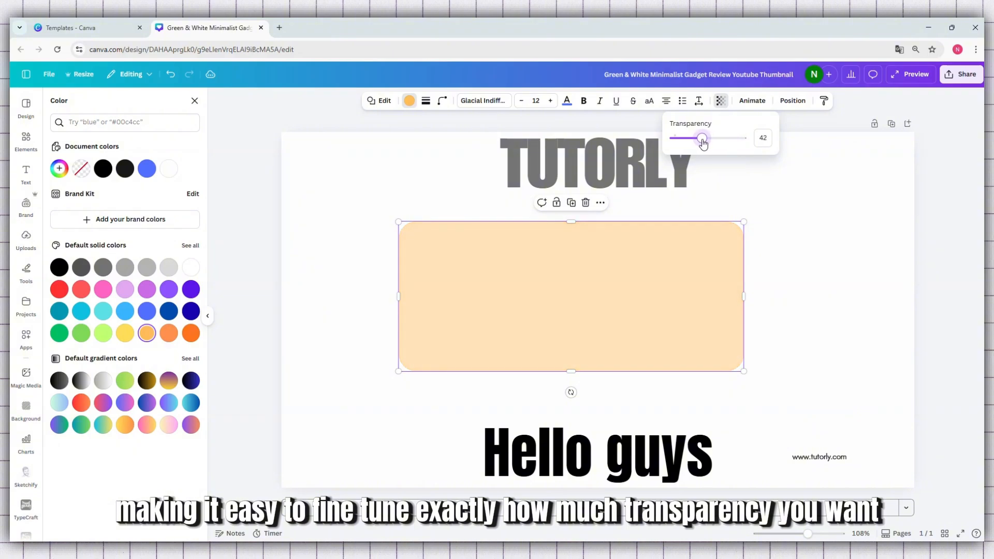
drag(703, 143, 695, 144)
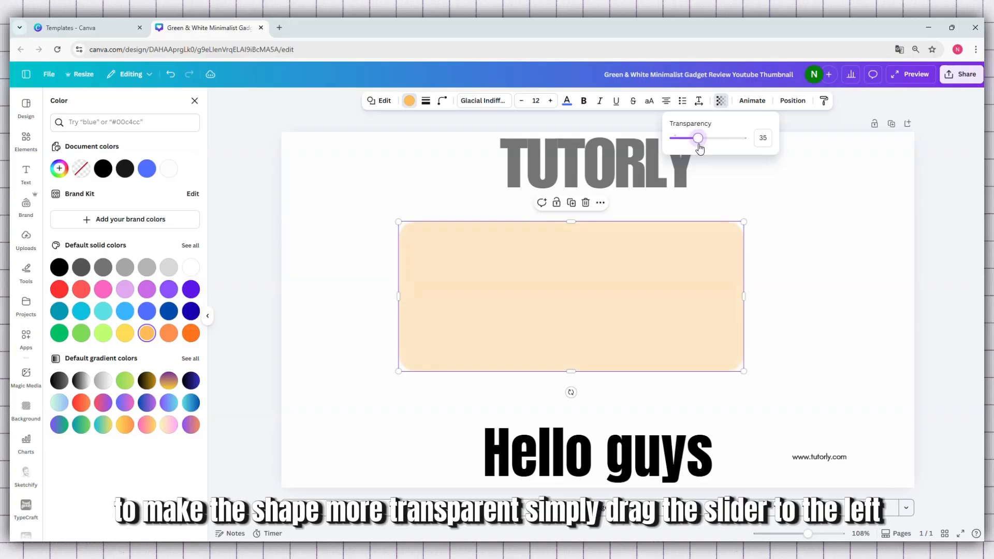
mouse_move(699, 149)
mouse_down()
mouse_move(756, 149)
mouse_move(698, 149)
mouse_up()
click(657, 306)
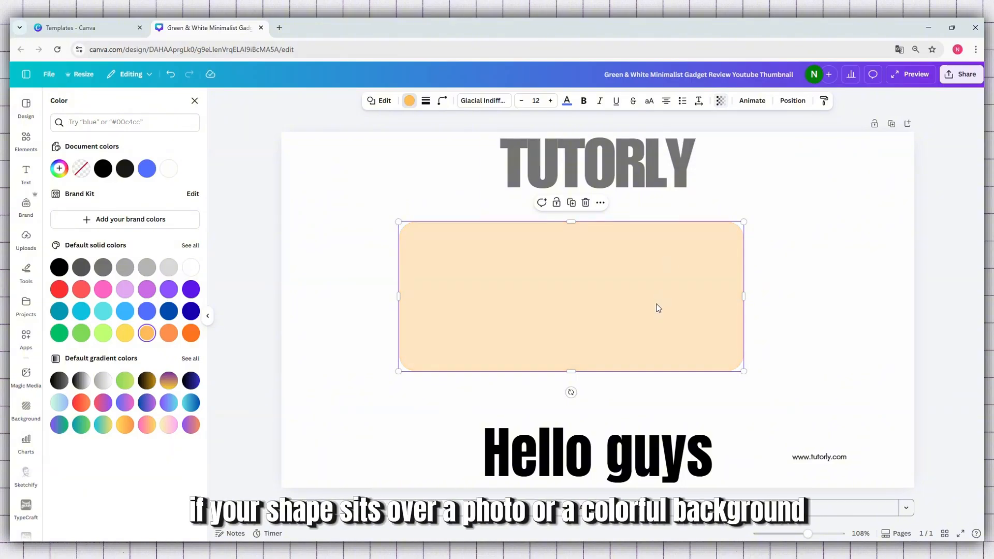
Enlarge the rounded rectangle and centre it on the page between the TUTORLY and Hello guys headings.
drag(699, 311, 723, 322)
drag(771, 234, 786, 191)
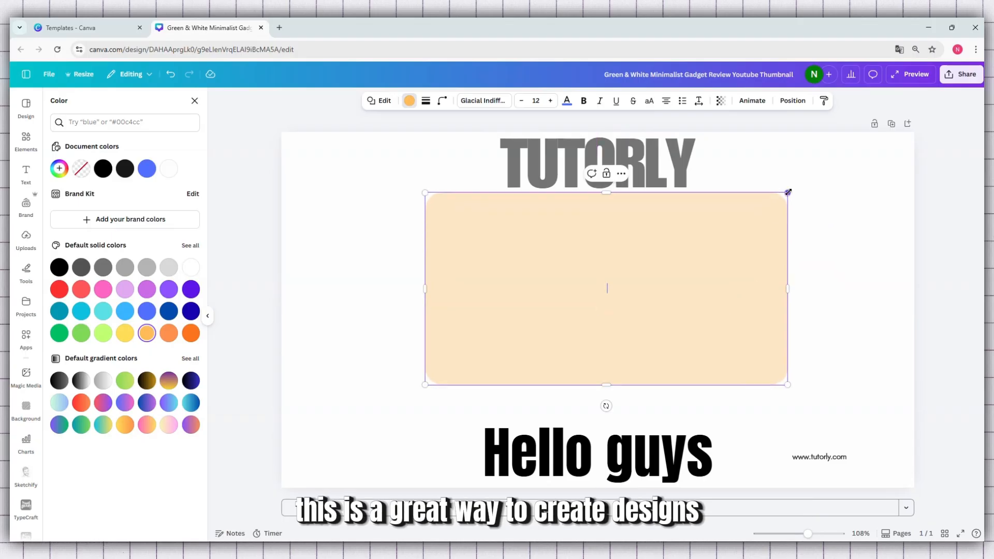
drag(709, 273, 695, 300)
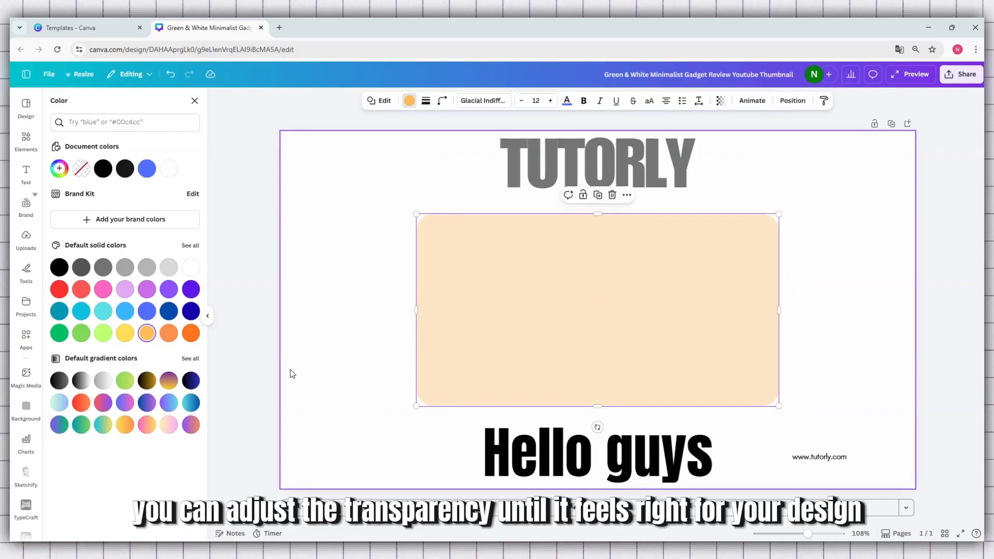
Fill the rounded rectangle with the purple-to-cyan gradient after trying the black-to-gold one, and set its transparency value to 65.
click(148, 384)
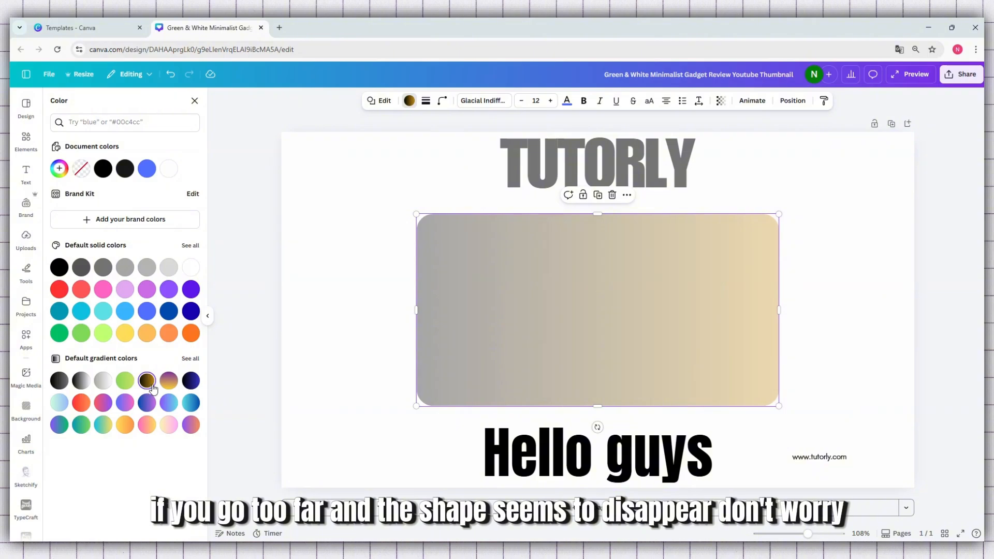
click(169, 403)
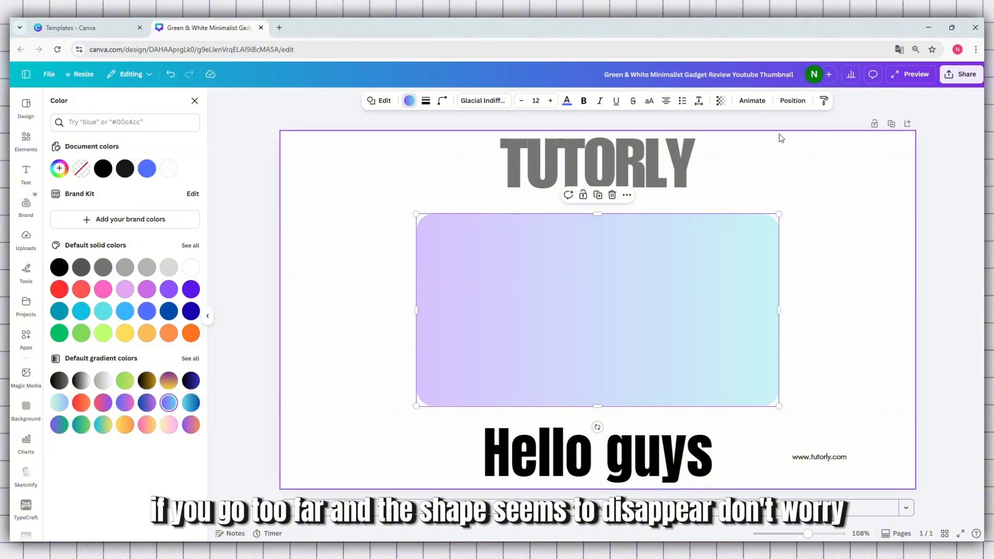
click(720, 100)
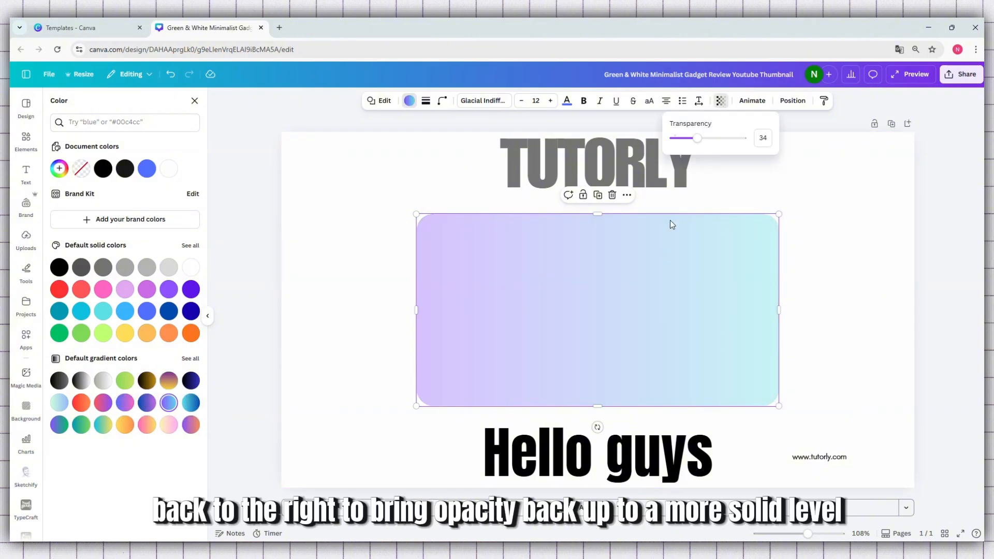
drag(698, 144, 720, 152)
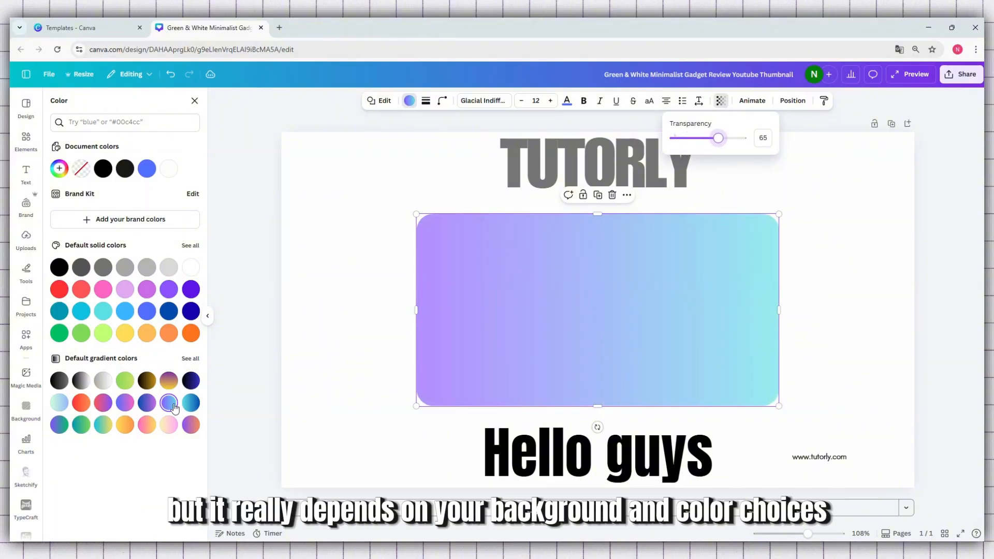
Fill the rounded rectangle with the red-to-orange gradient and set its transparency value to 100.
click(80, 402)
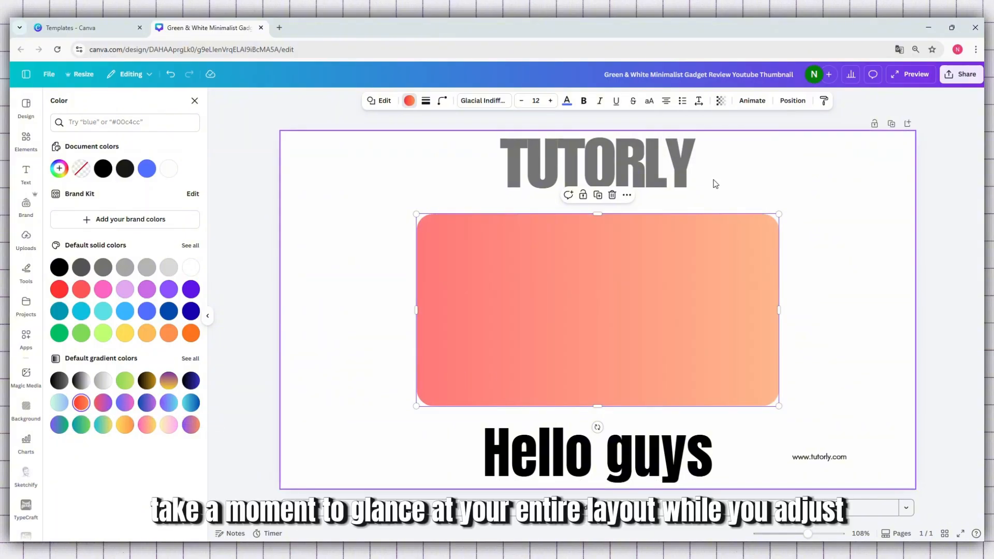
click(719, 102)
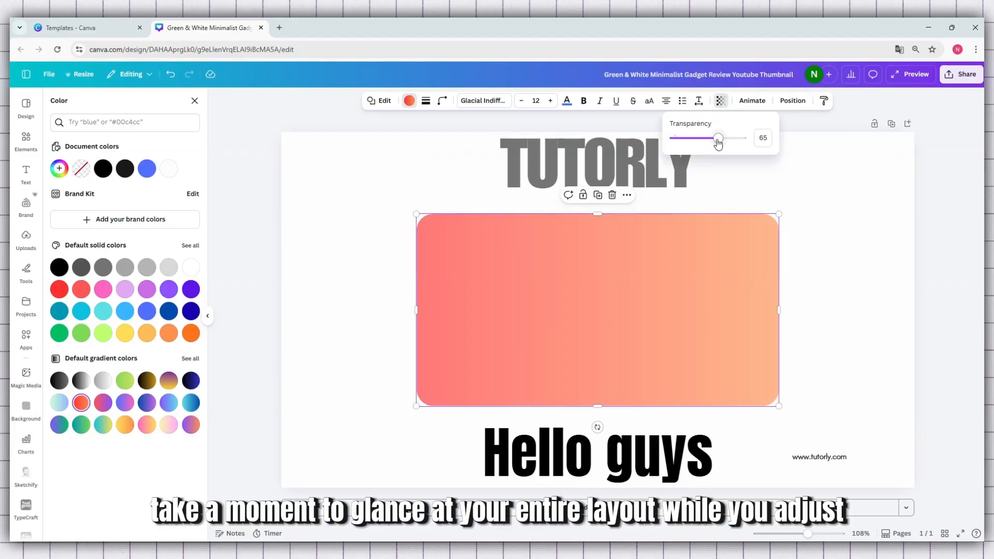
drag(720, 142, 753, 144)
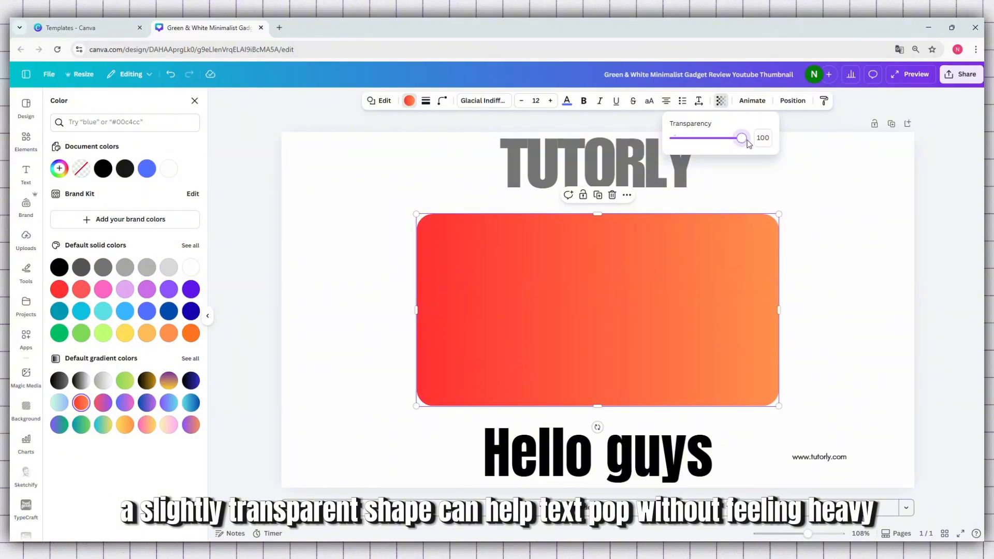
Fill the rounded rectangle with the pale yellow-to-pink gradient, trying a transparency value of 30 before setting it to 100.
mouse_move(747, 144)
mouse_down()
mouse_move(651, 162)
mouse_move(744, 144)
mouse_up()
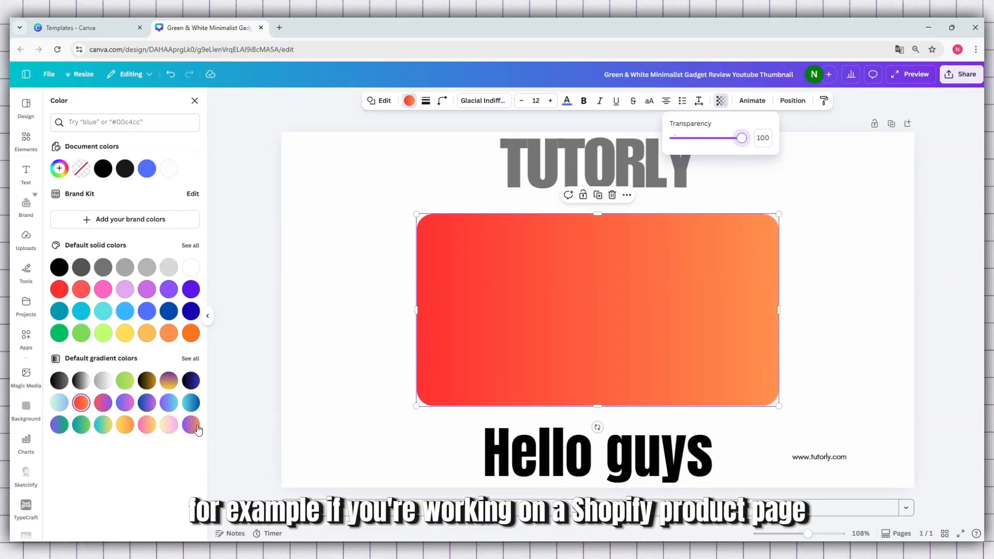
click(169, 425)
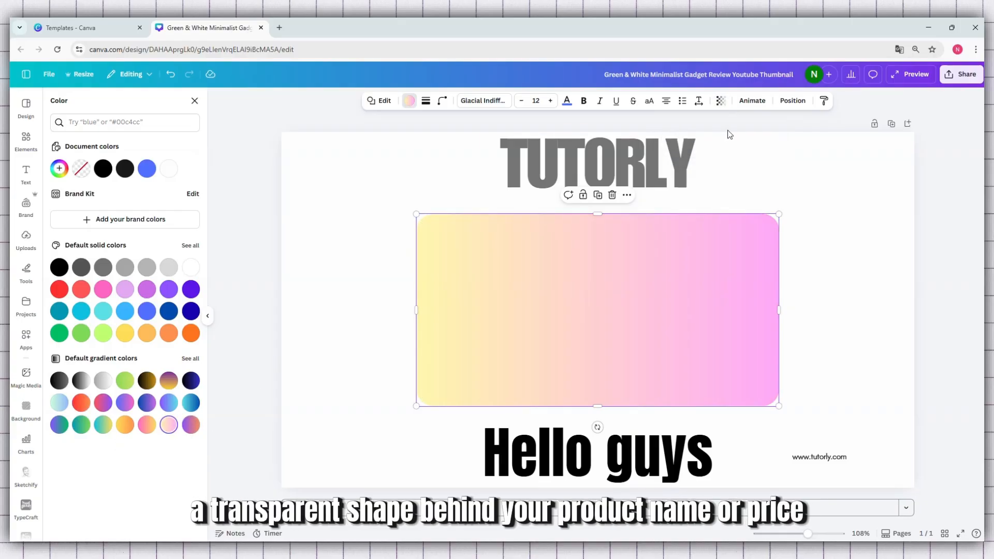
click(721, 101)
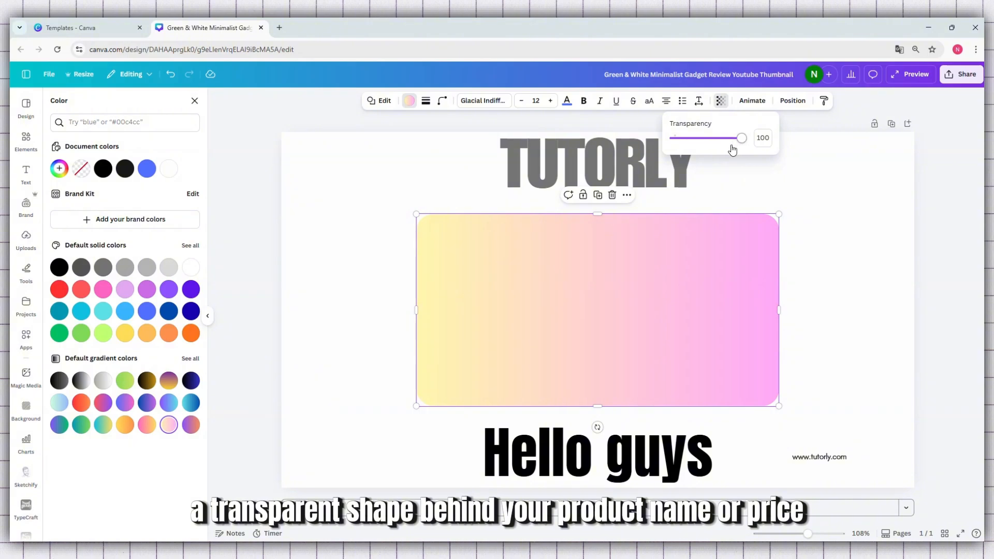
drag(739, 140, 729, 142)
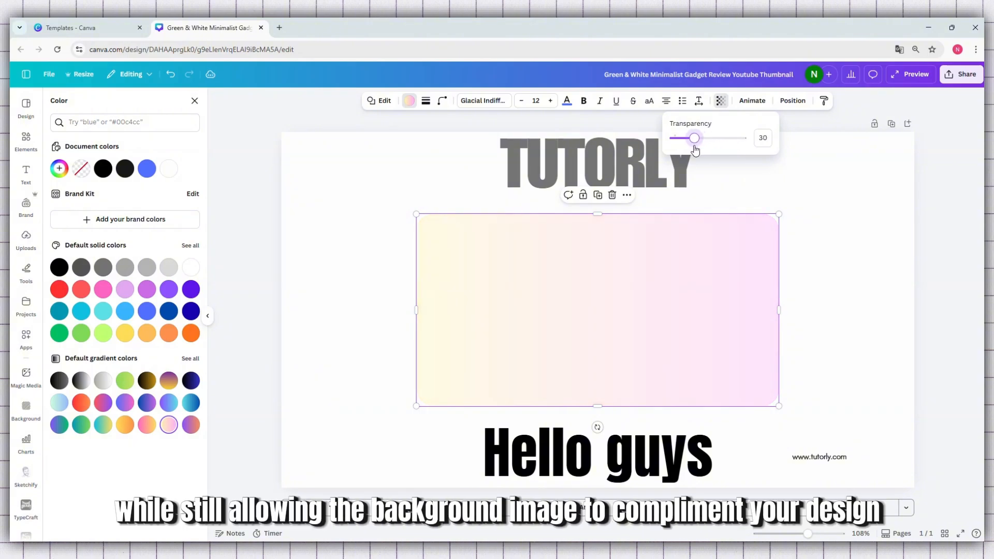
drag(672, 152, 739, 152)
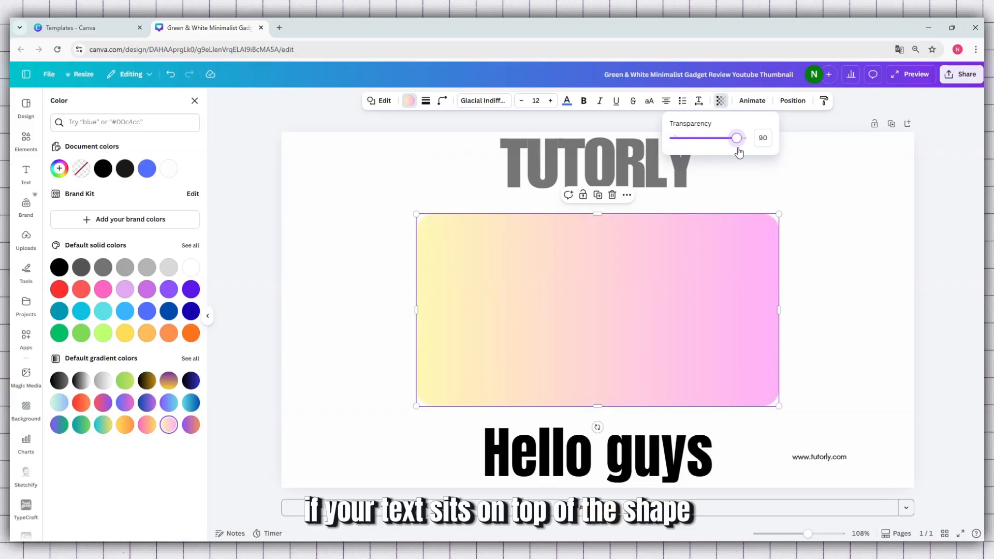
Fill the rounded rectangle with the cyan-to-yellow gradient, vary its transparency and finish with the value at 100.
click(103, 424)
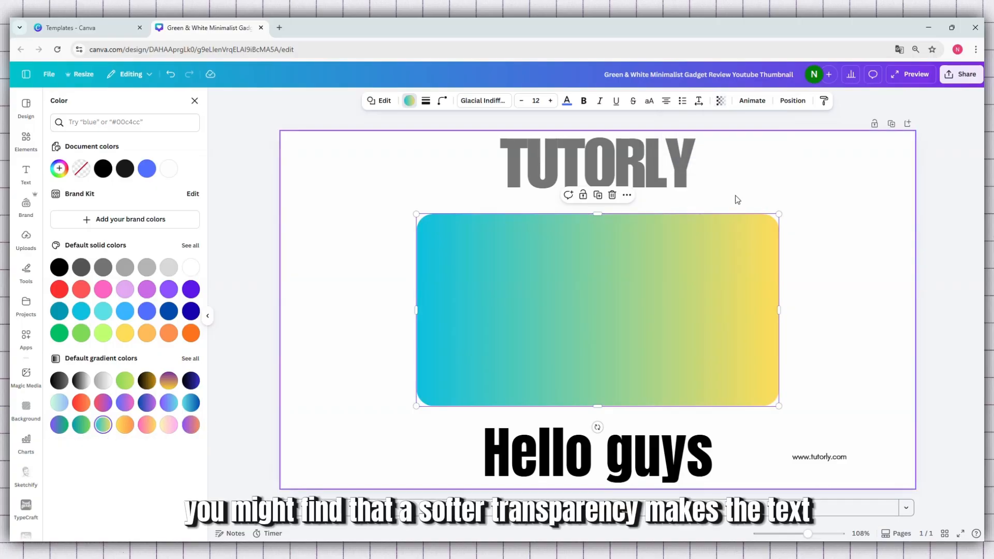
click(720, 102)
mouse_move(740, 142)
mouse_down()
mouse_move(667, 142)
mouse_move(751, 147)
mouse_up()
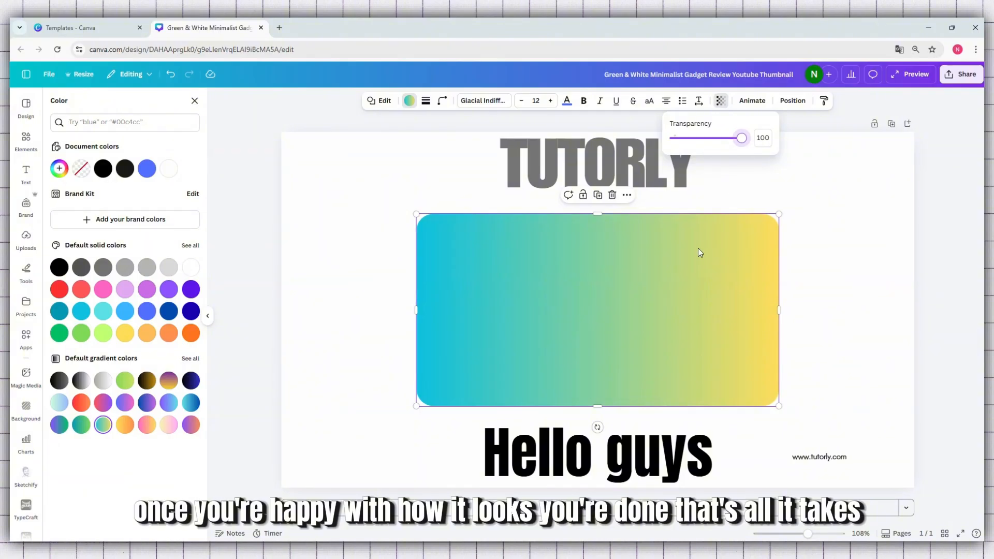
mouse_move(743, 139)
mouse_down()
mouse_move(708, 143)
mouse_move(745, 139)
mouse_up()
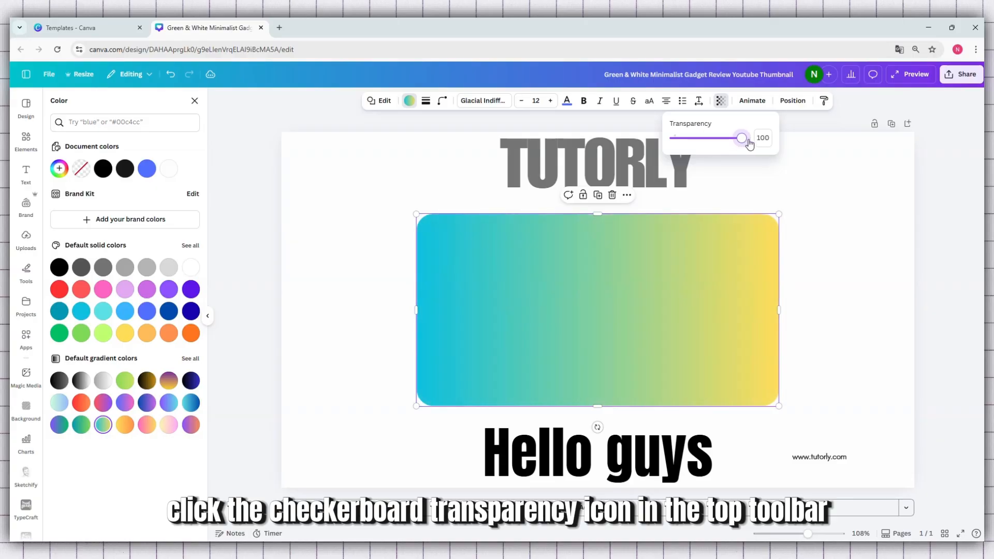
click(745, 204)
click(696, 230)
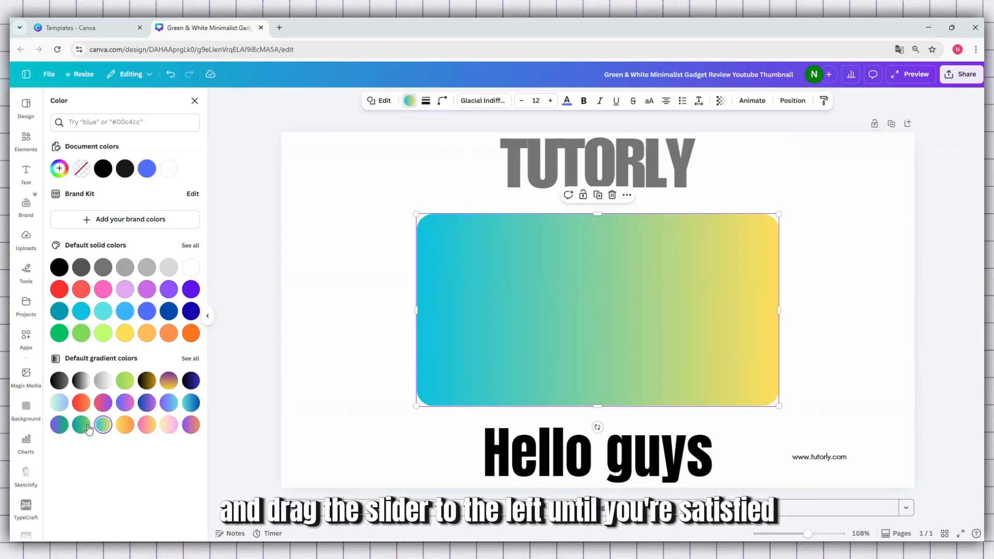
Fill the rounded rectangle with the light green-to-blue gradient and vary its transparency, finishing fully opaque.
click(59, 403)
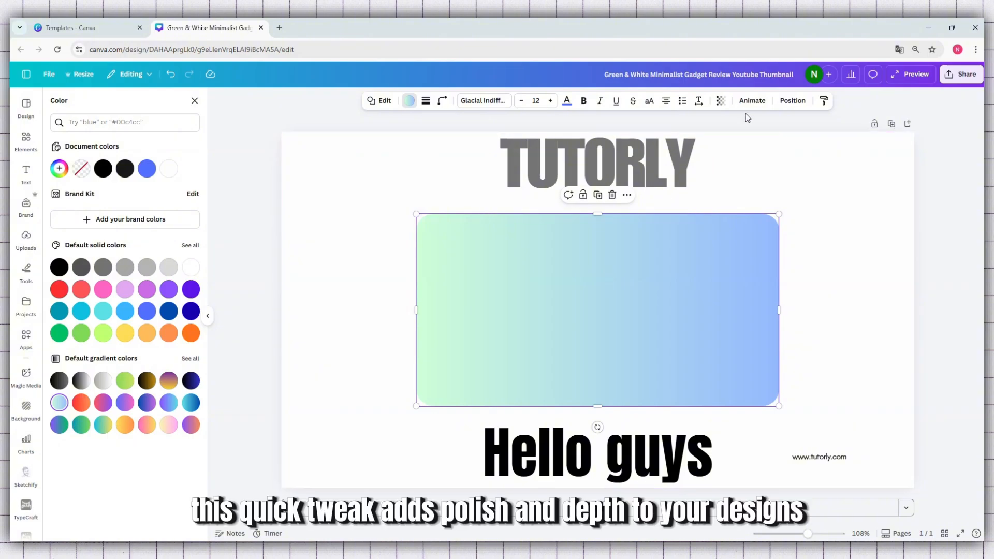
click(720, 102)
drag(740, 139, 803, 145)
click(860, 157)
click(600, 310)
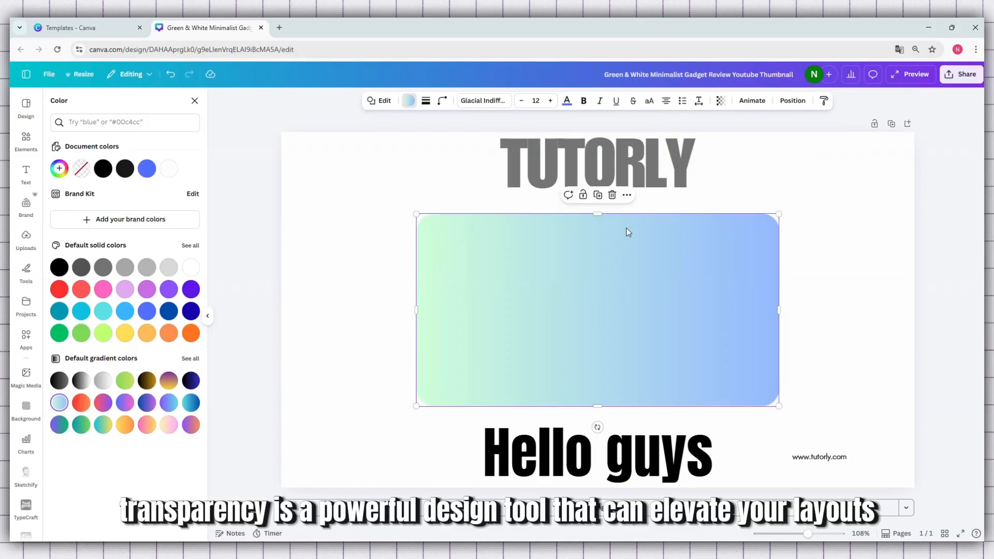
Delete the rounded rectangle, then enlarge the TUTORLY heading to font size 165 and centre it horizontally above Hello guys.
click(614, 199)
drag(614, 186, 621, 252)
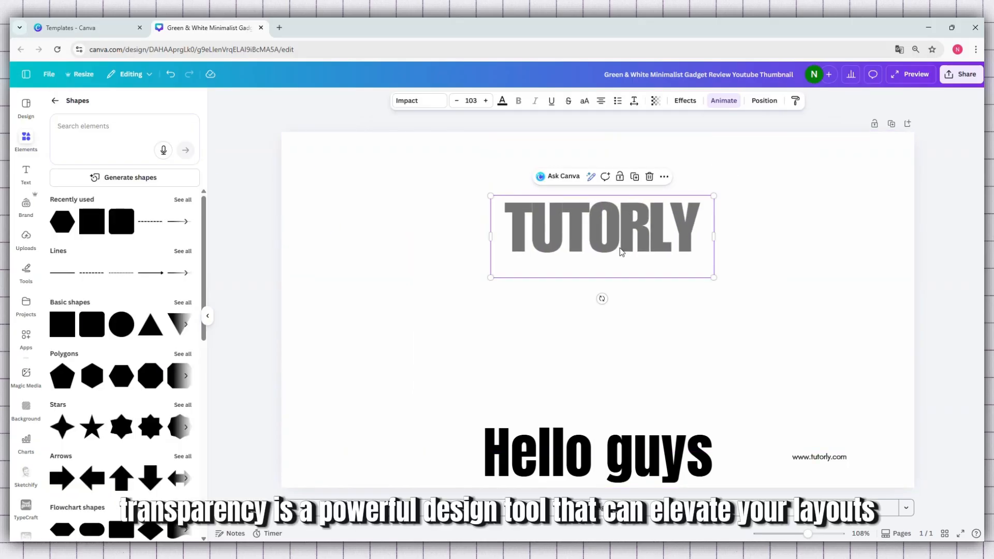
drag(714, 193, 845, 147)
drag(742, 207, 671, 286)
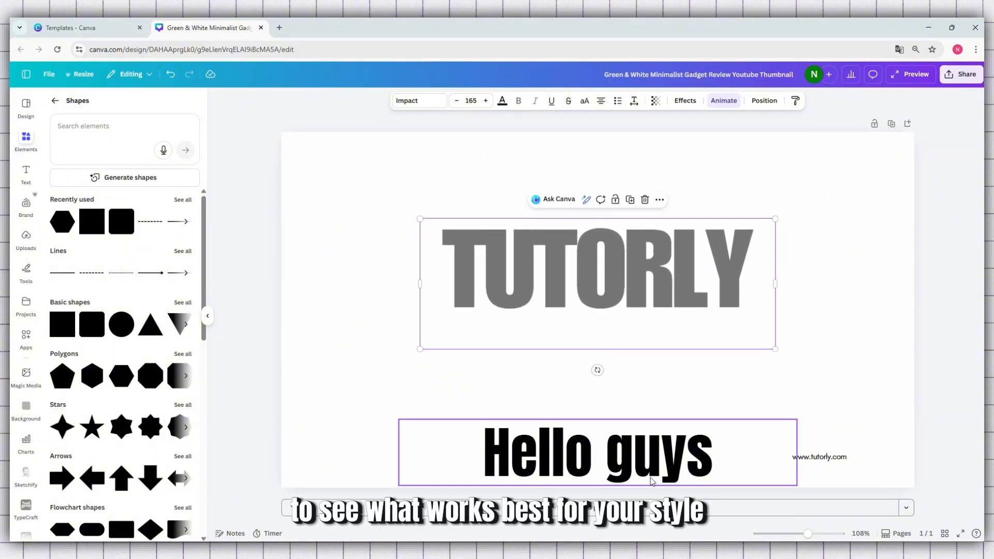
Move the Hello guys heading up directly beneath TUTORLY, and enlarge TUTORLY to font size 205, keeping it centred horizontally.
drag(651, 475, 650, 371)
click(637, 287)
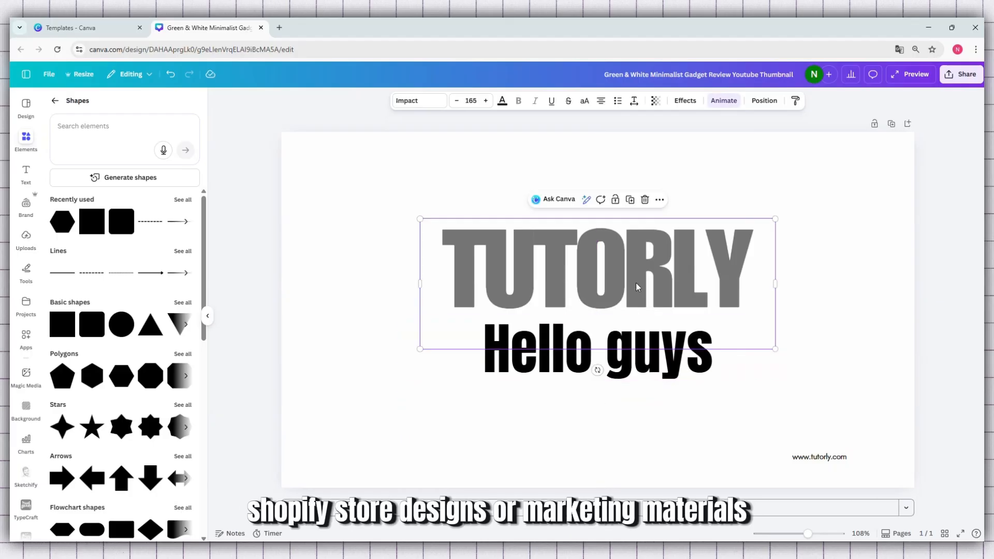
drag(776, 218, 863, 187)
drag(770, 262, 725, 275)
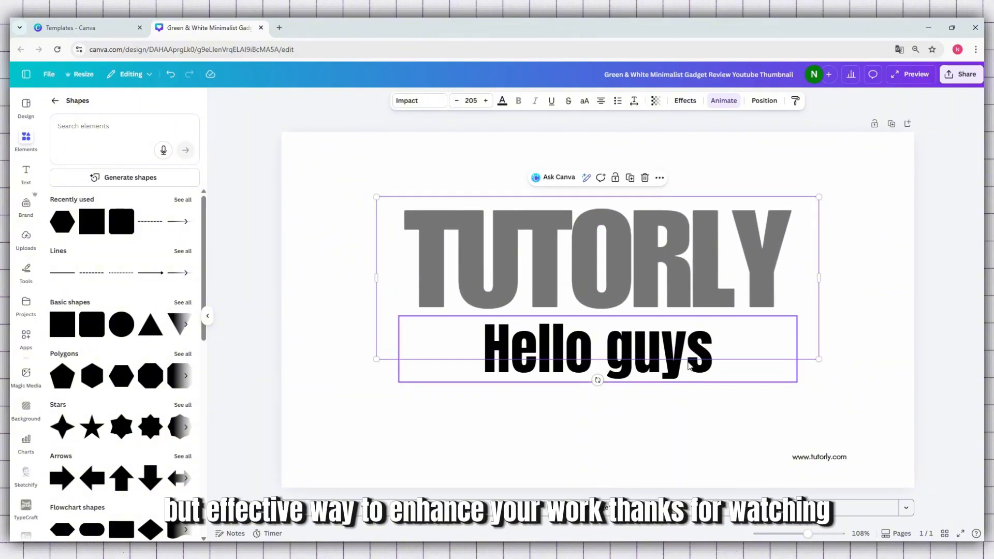
click(640, 434)
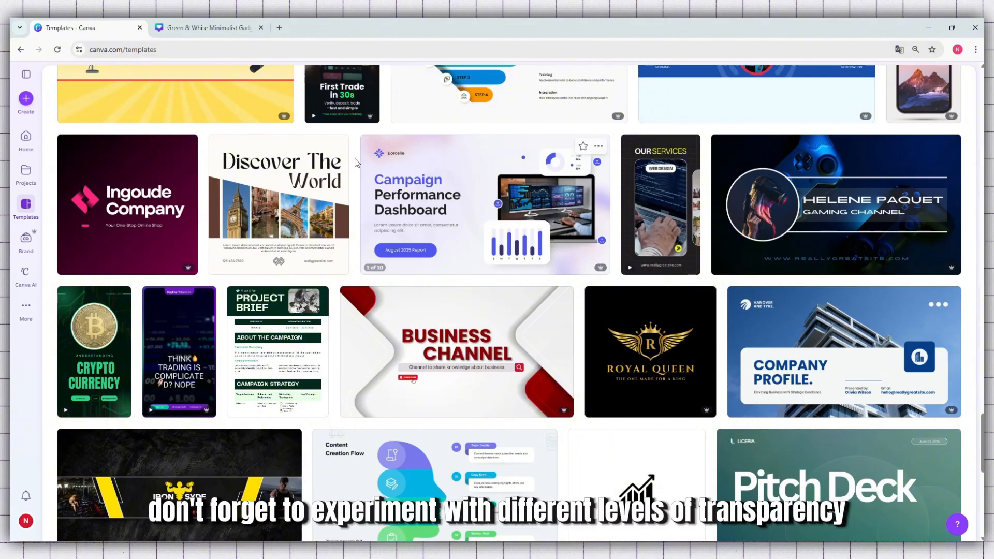
scroll(355, 159, up, 12)
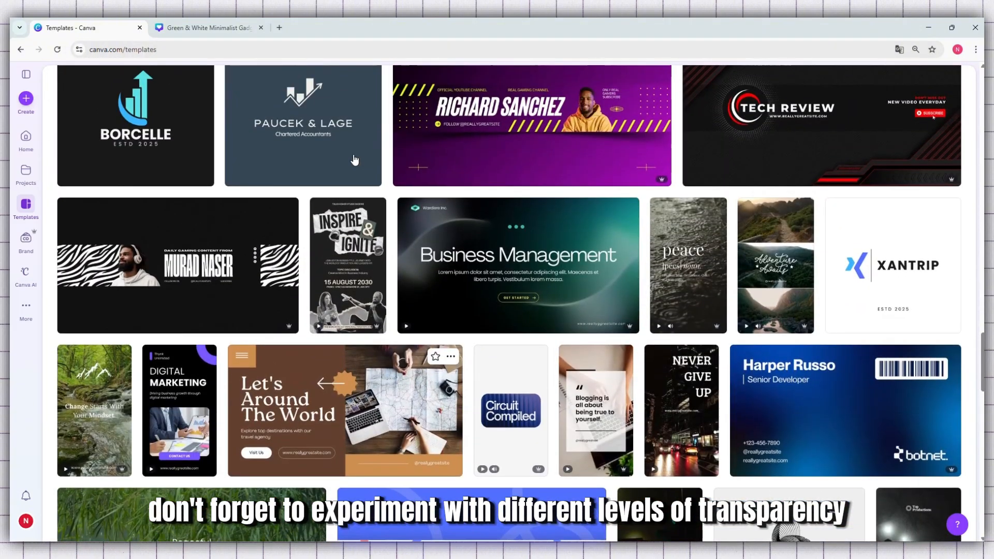
scroll(355, 158, up, 5)
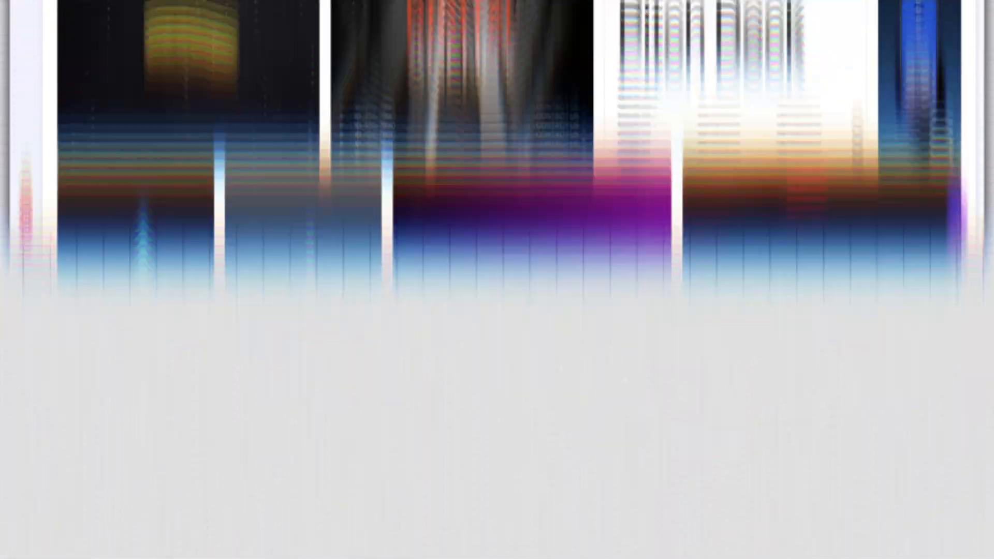